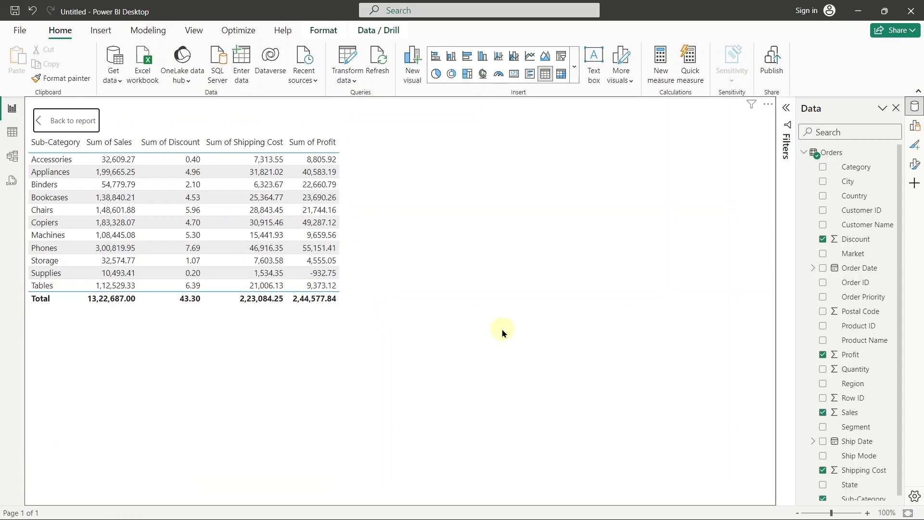
# Format the text of the table's column headers as bold at font size 20
pyautogui.click(914, 165)
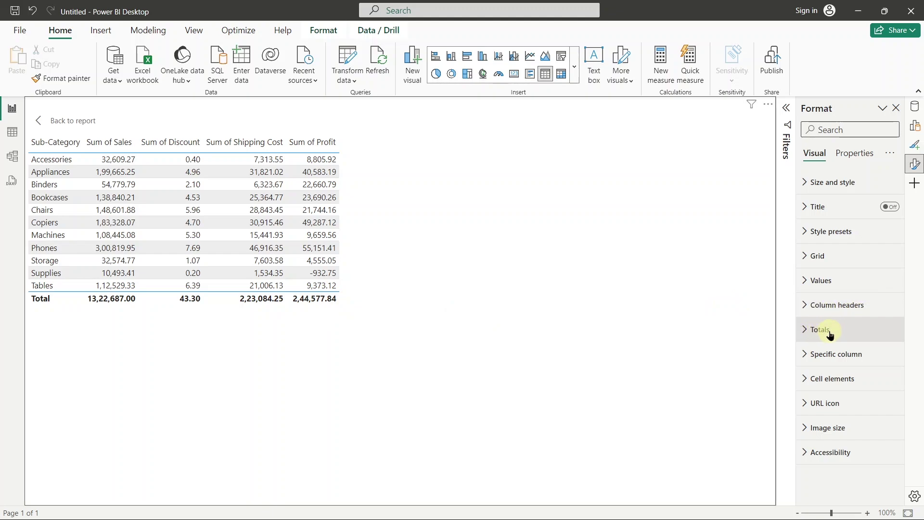
pyautogui.click(867, 316)
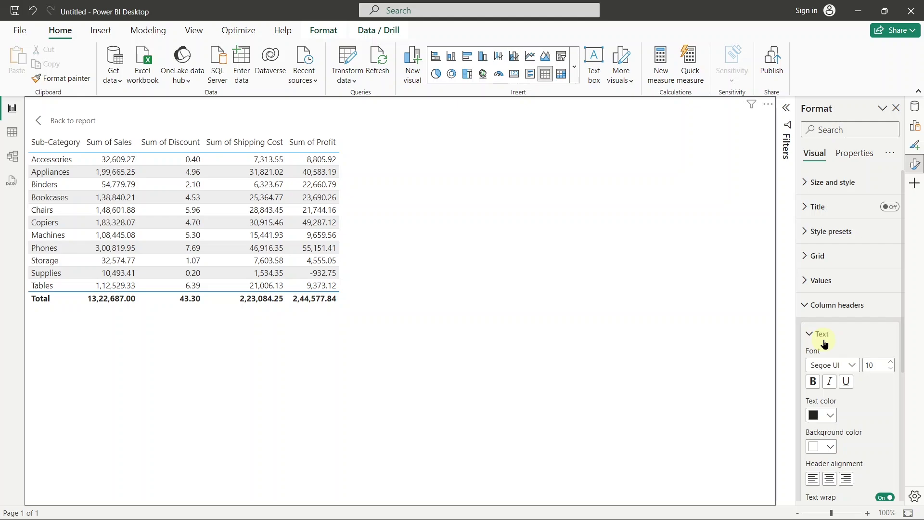
pyautogui.doubleClick(873, 365)
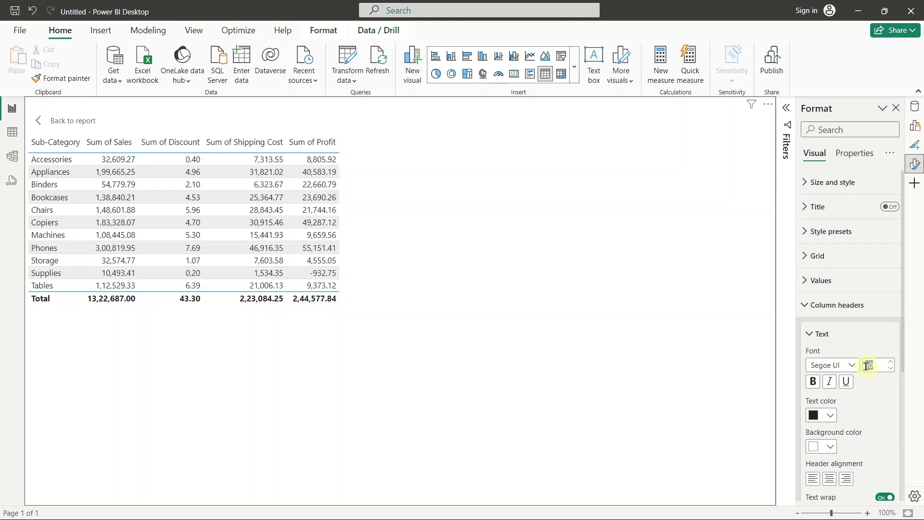
pyautogui.write('20')
pyautogui.click(814, 383)
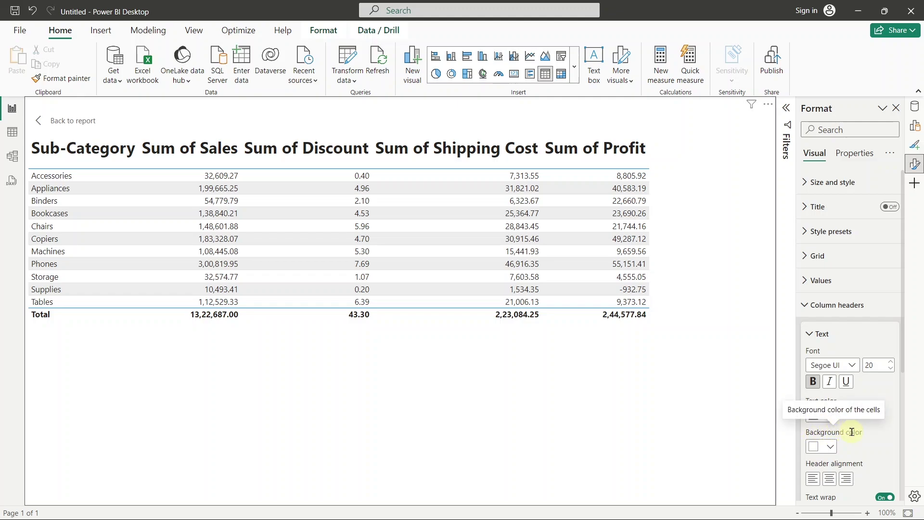
# Set the header alignment of the table's column headers to Center
pyautogui.scroll(-3, 866, 432)
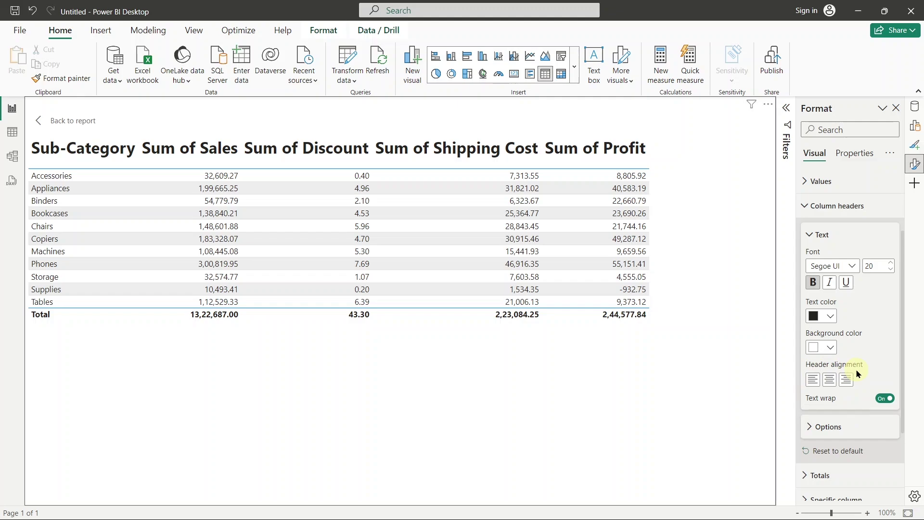
pyautogui.click(828, 383)
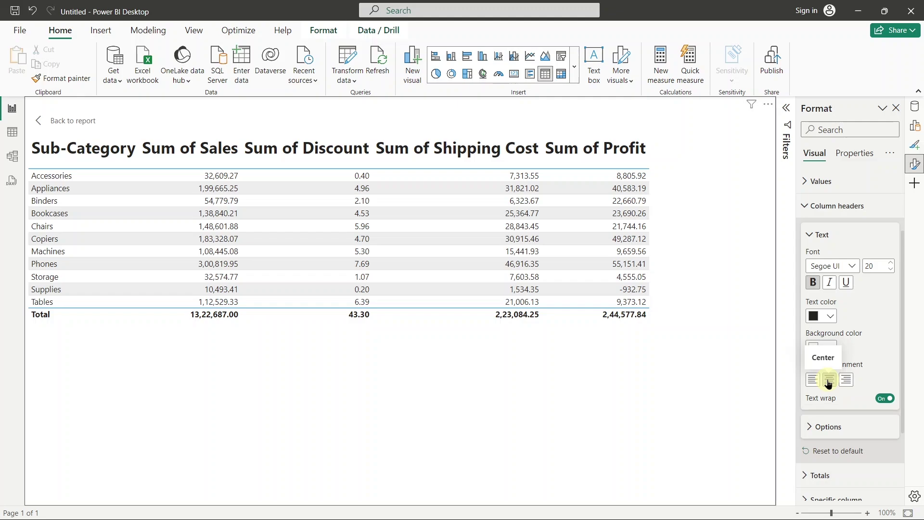
pyautogui.click(804, 206)
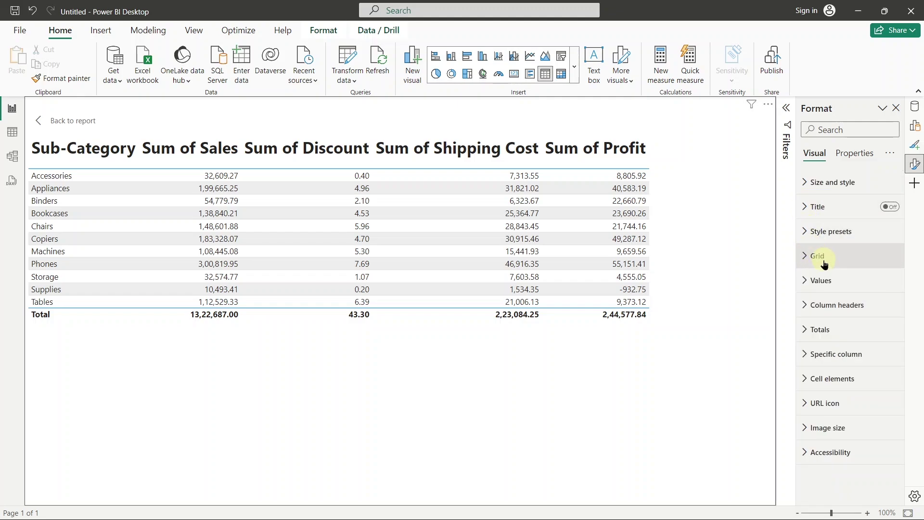
# Set the font size of the table's values to 18
pyautogui.click(833, 284)
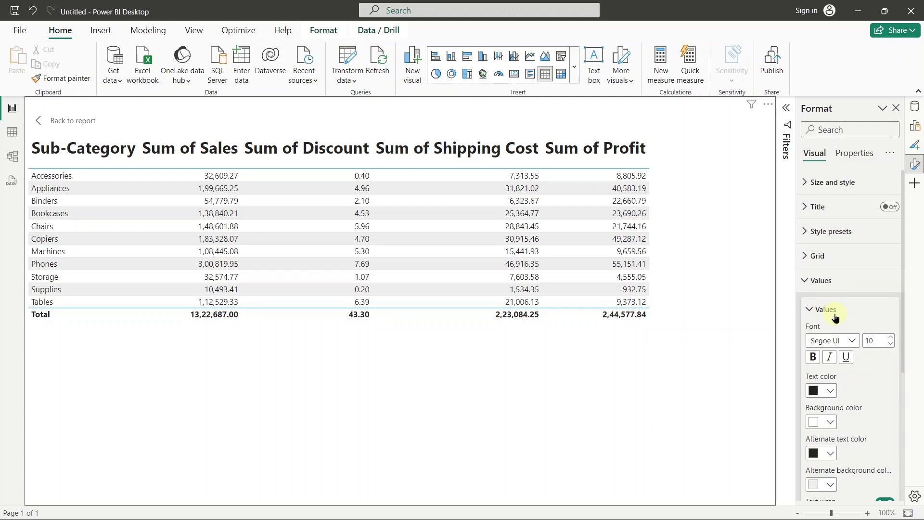
pyautogui.doubleClick(873, 339)
pyautogui.write('18')
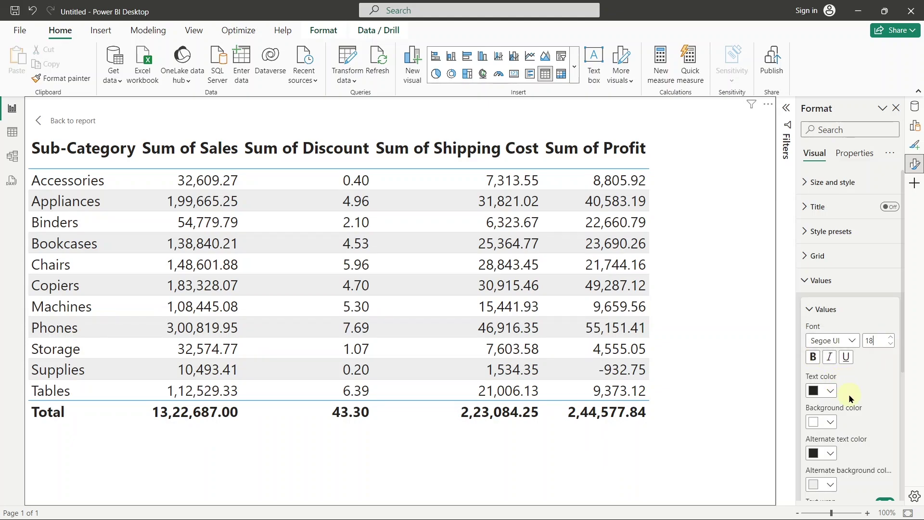
pyautogui.scroll(-3, 849, 396)
pyautogui.scroll(-2, 848, 394)
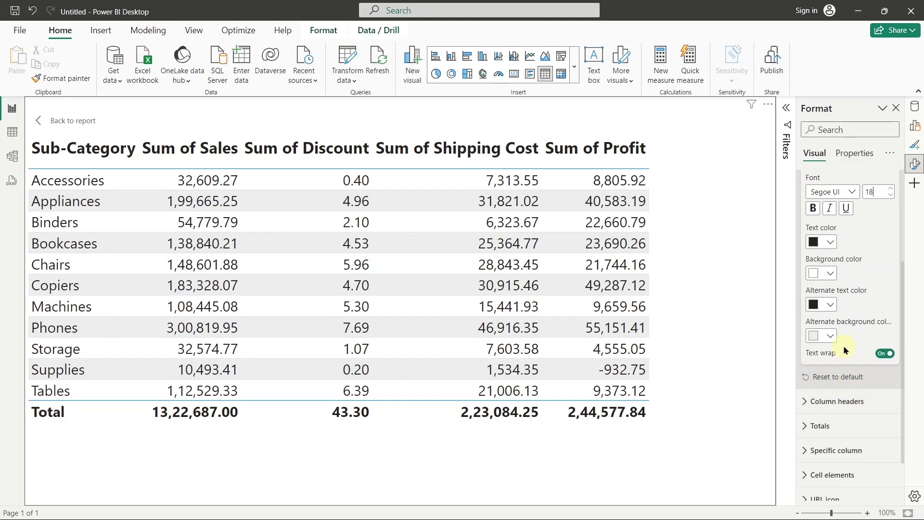
pyautogui.scroll(1, 848, 354)
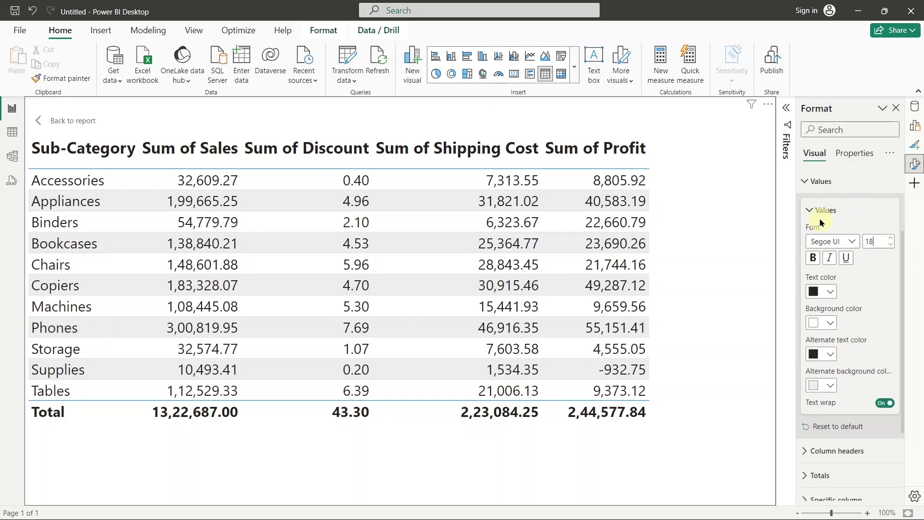
pyautogui.click(821, 182)
pyautogui.click(834, 330)
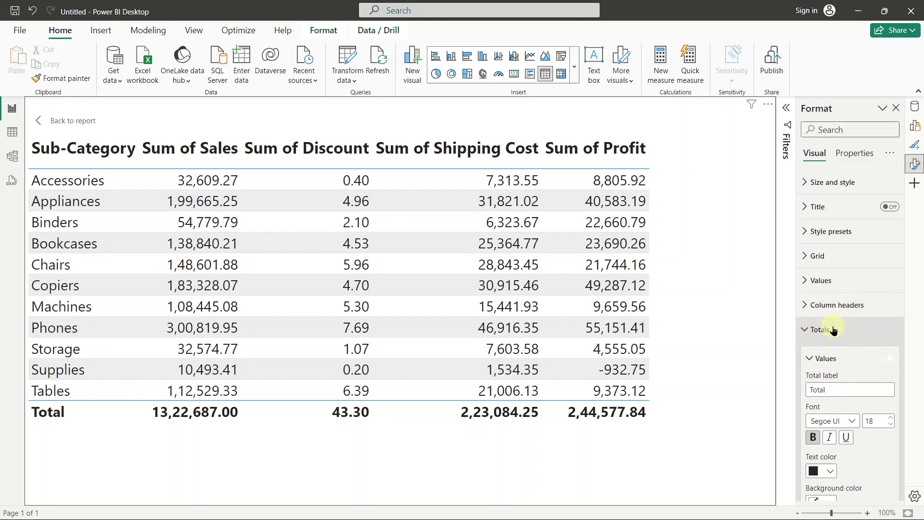
pyautogui.scroll(-1, 835, 329)
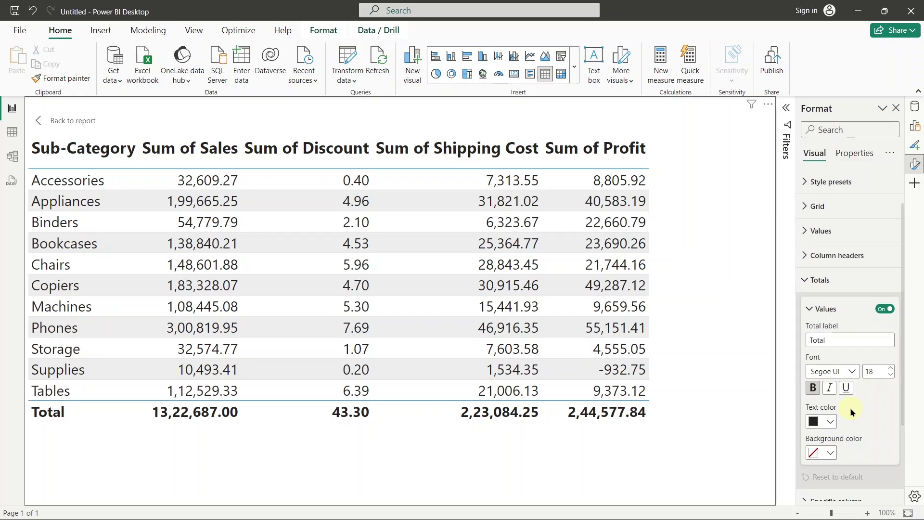
pyautogui.click(820, 288)
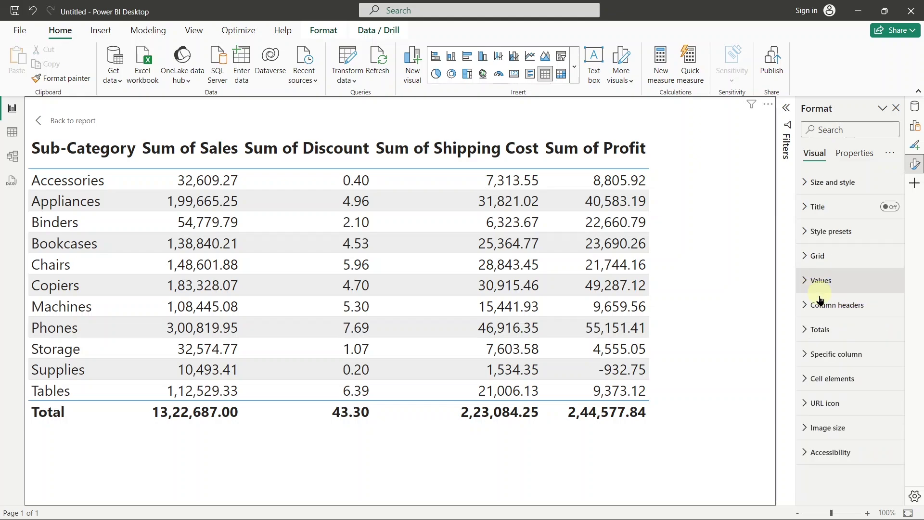
# Change the table's horizontal gridlines to black with a width of 3
pyautogui.click(821, 263)
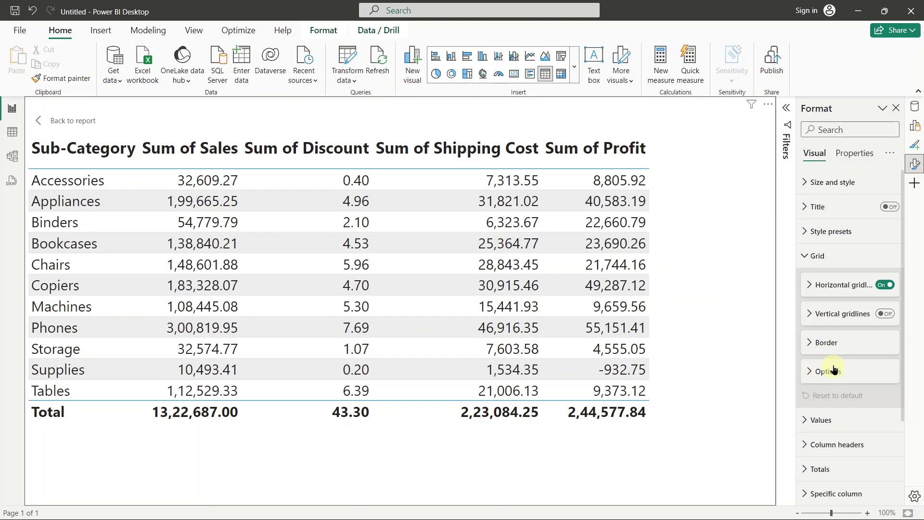
pyautogui.click(832, 288)
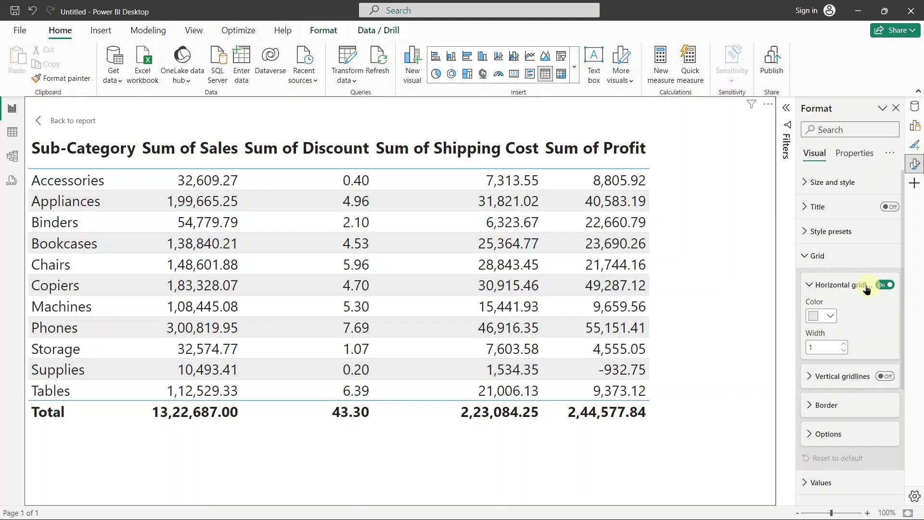
pyautogui.click(832, 316)
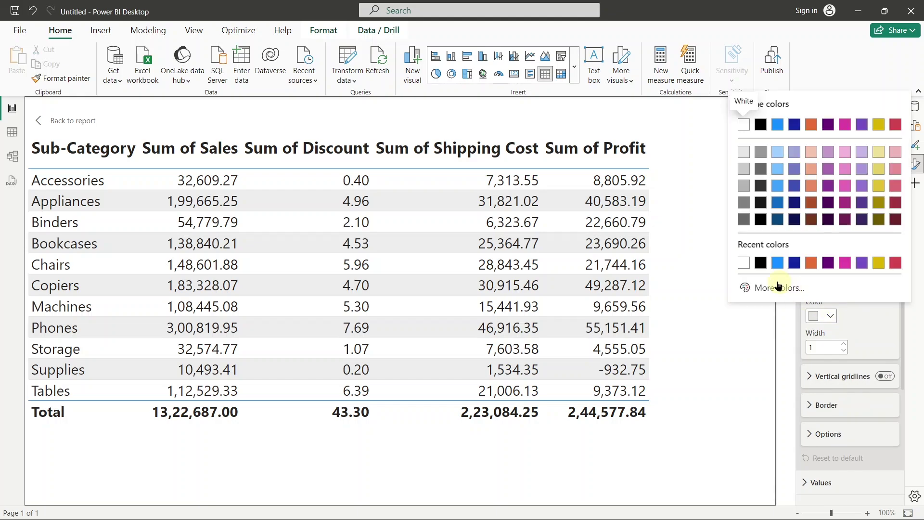
pyautogui.click(760, 263)
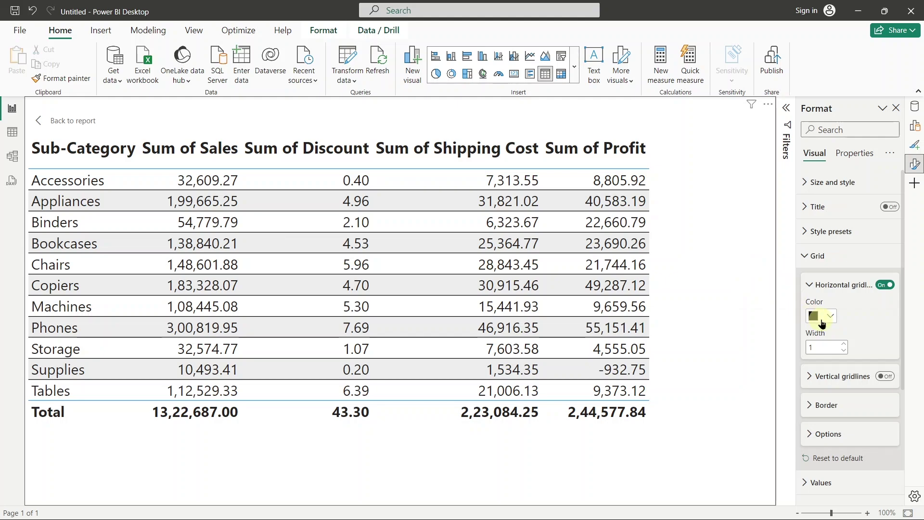
pyautogui.click(845, 344)
pyautogui.click(845, 344)
pyautogui.click(845, 344)
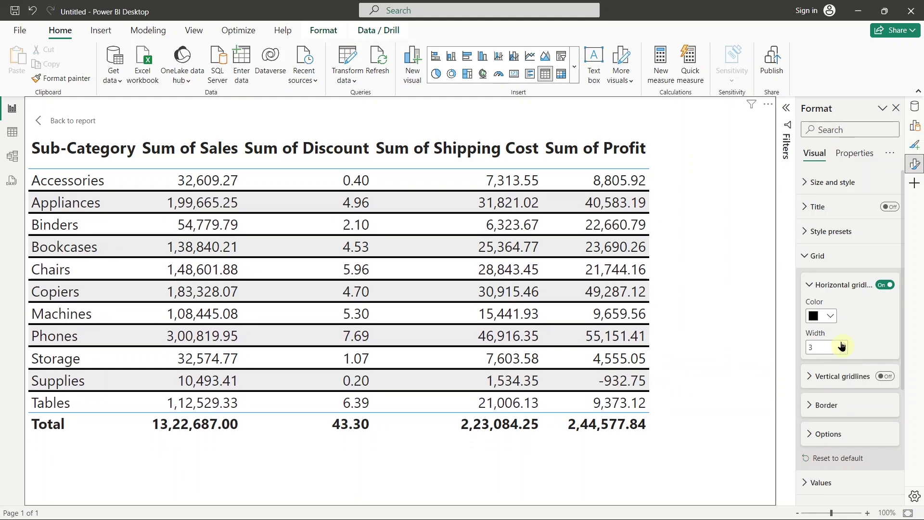
pyautogui.click(826, 285)
# Turn on the table's vertical gridlines, colour them dark blue and increase their width
pyautogui.click(826, 314)
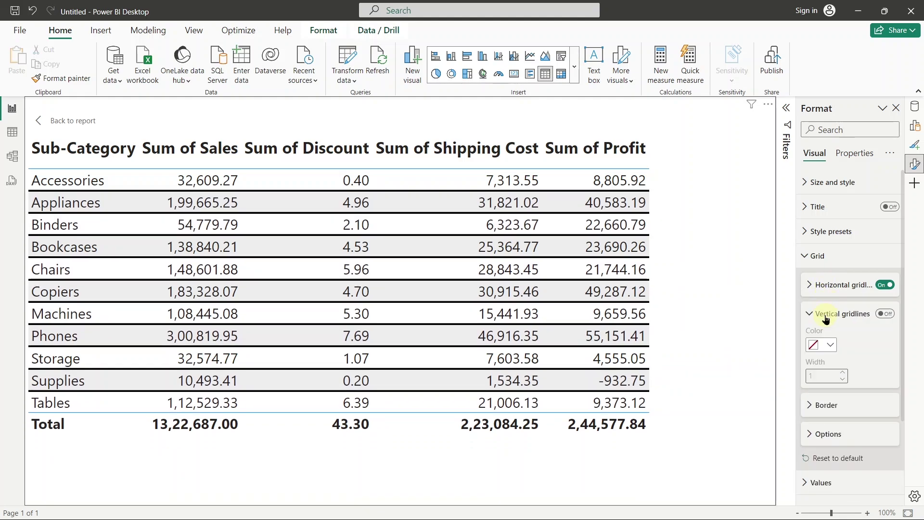
pyautogui.click(884, 313)
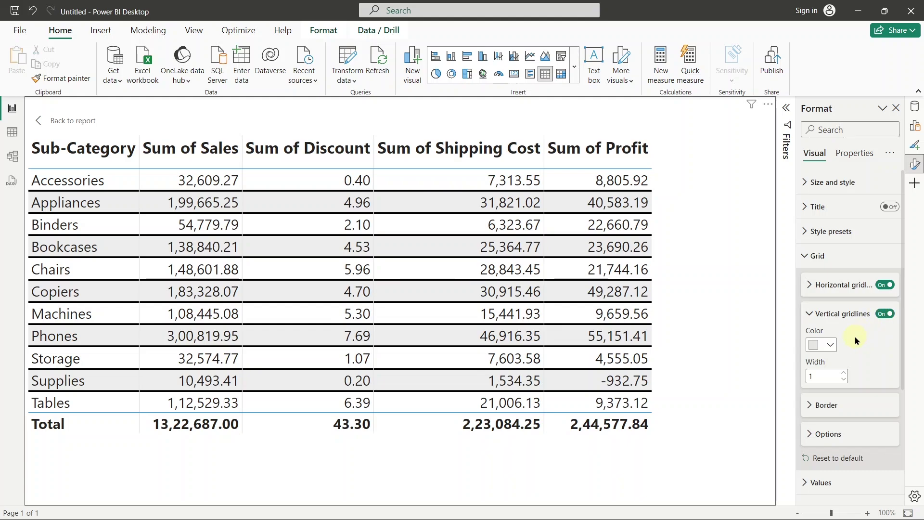
pyautogui.click(821, 344)
pyautogui.click(794, 292)
pyautogui.click(845, 372)
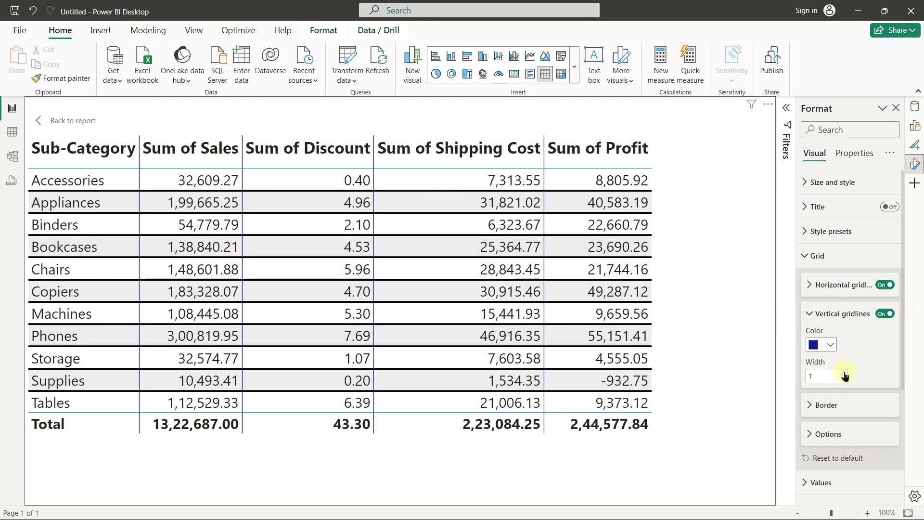
pyautogui.click(844, 372)
pyautogui.click(837, 316)
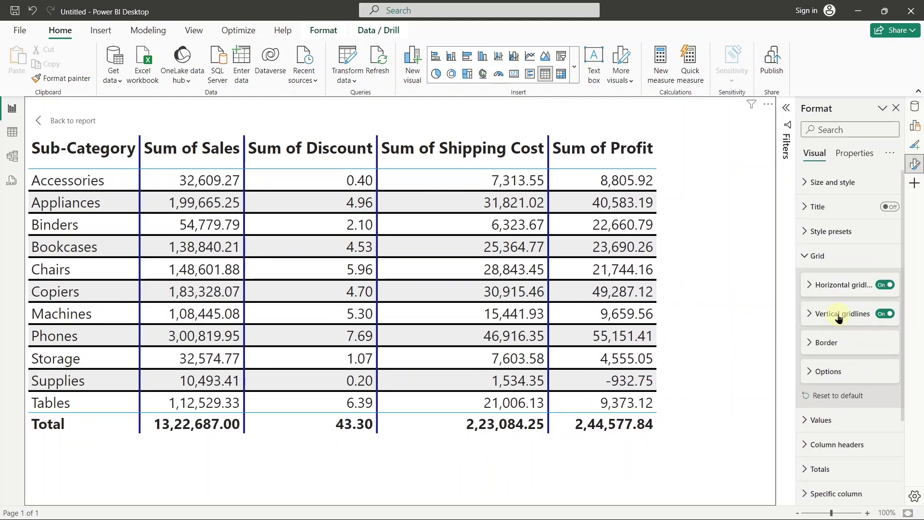
# Add top, bottom, left and right borders to all sections of the table grid and increase the border width
pyautogui.click(838, 343)
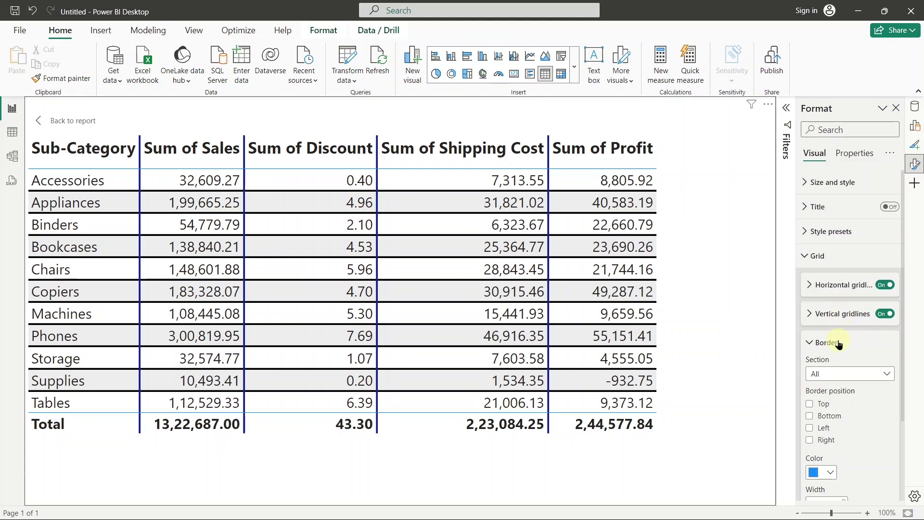
pyautogui.click(809, 404)
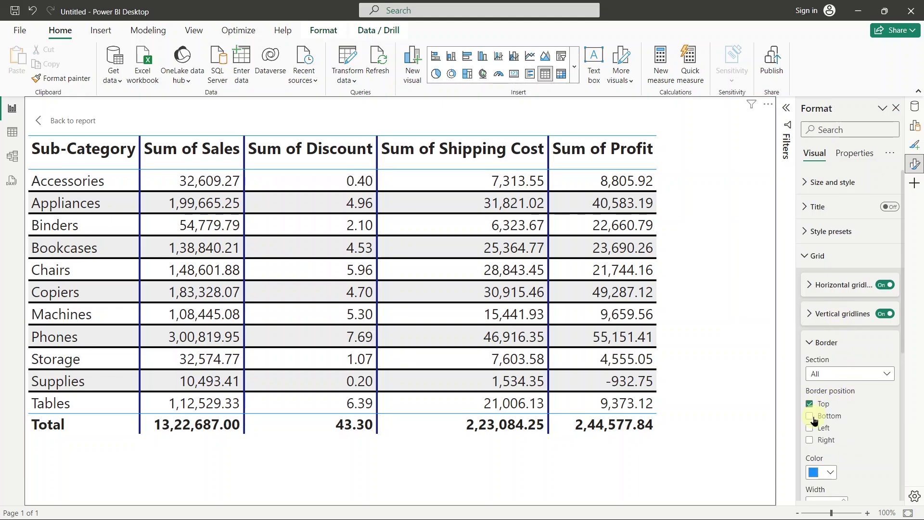
pyautogui.click(809, 416)
pyautogui.click(809, 428)
pyautogui.click(810, 440)
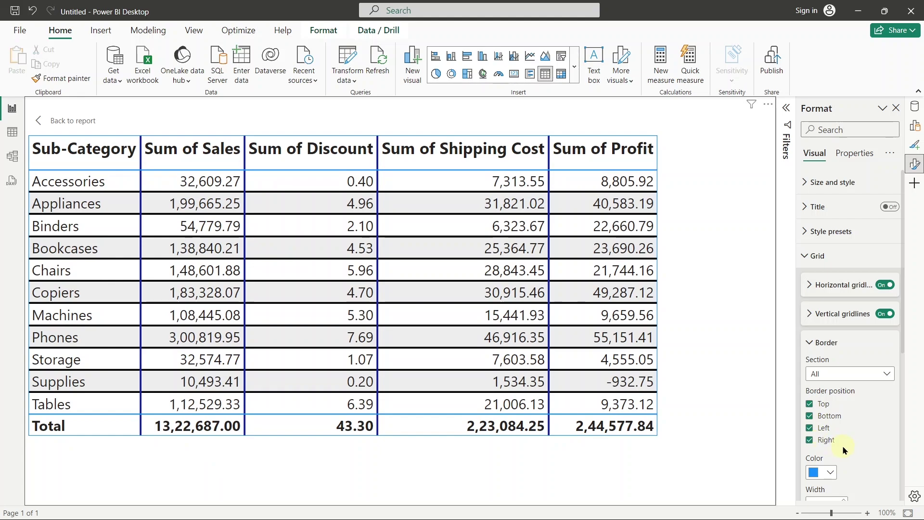
pyautogui.scroll(-1, 853, 444)
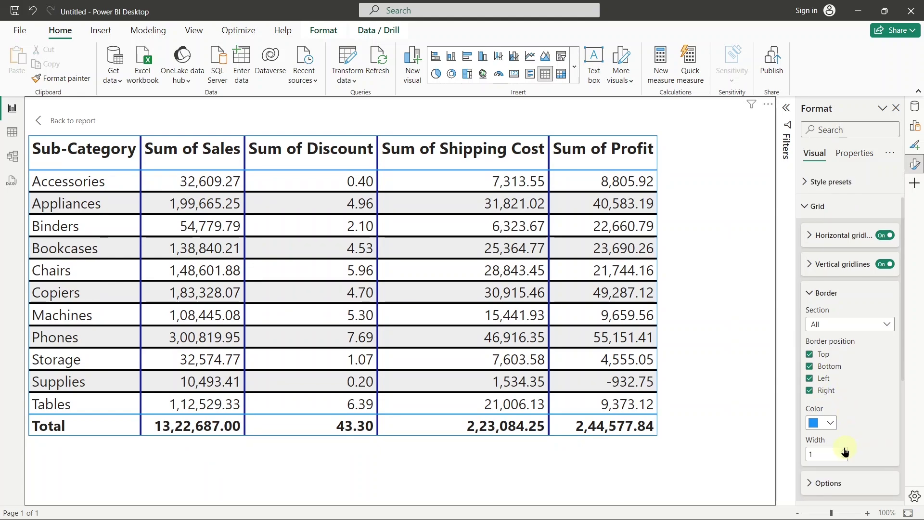
pyautogui.click(844, 452)
pyautogui.click(832, 295)
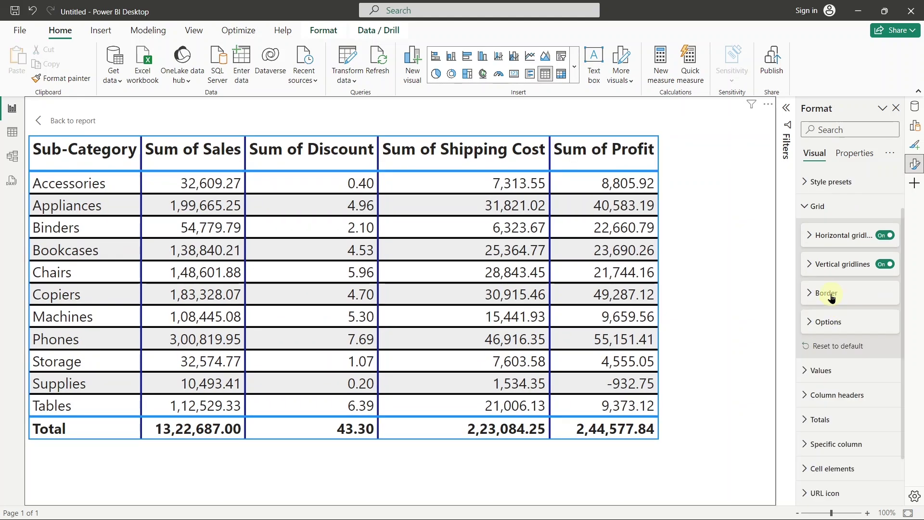
pyautogui.click(846, 206)
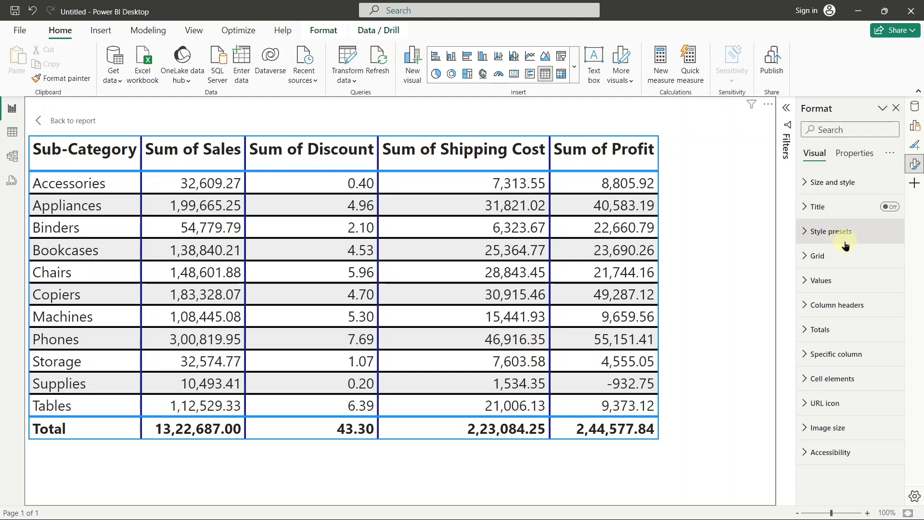
# Apply the Bold header style preset to the table
pyautogui.click(854, 239)
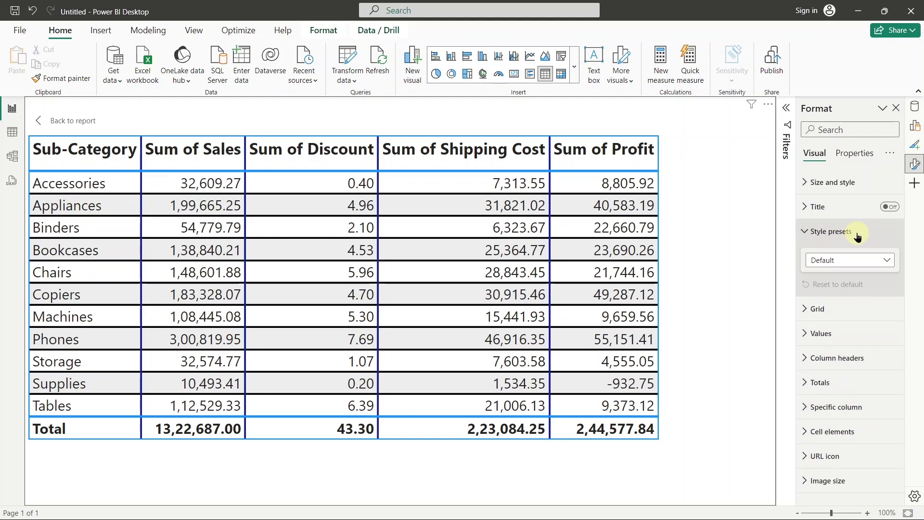
pyautogui.click(844, 262)
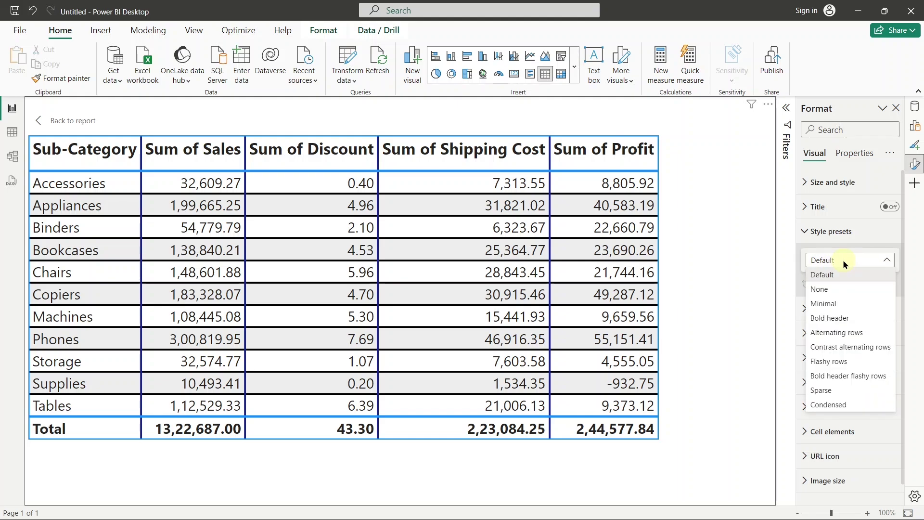
pyautogui.click(847, 321)
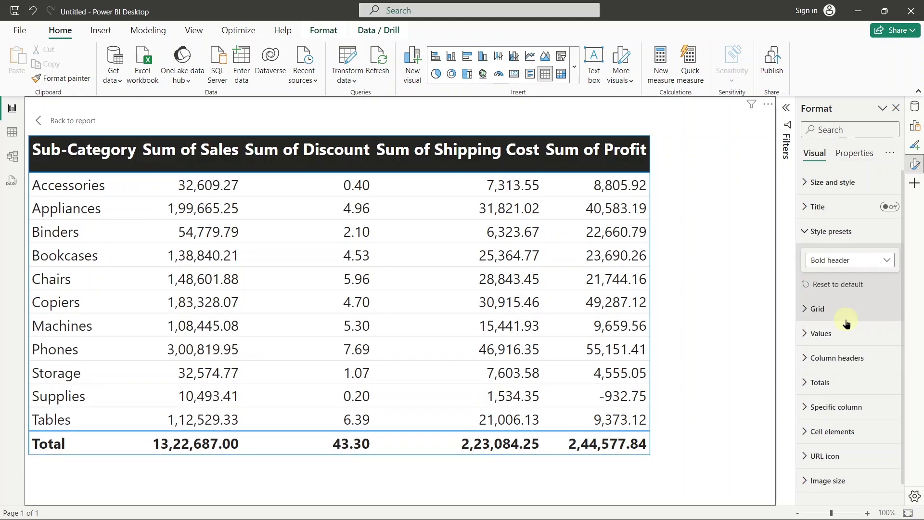
# Switch the table's style preset to Flashy rows
pyautogui.click(817, 266)
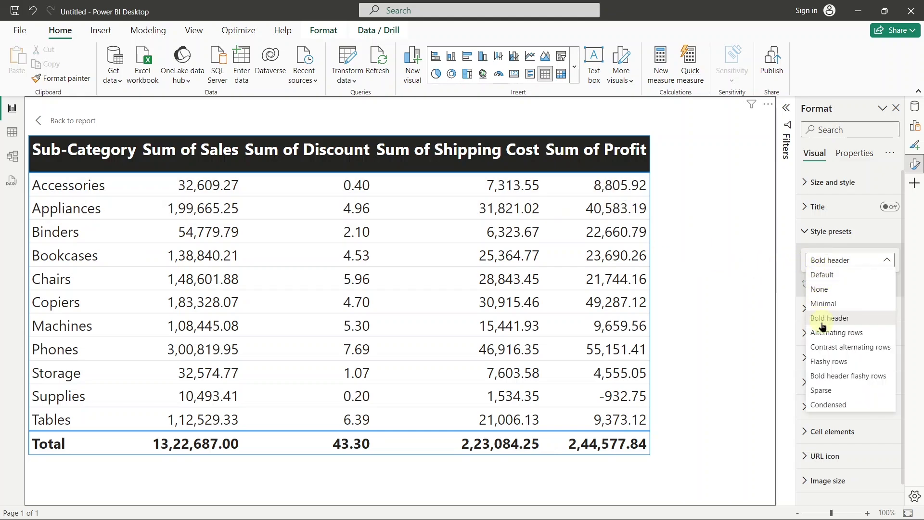
pyautogui.click(822, 363)
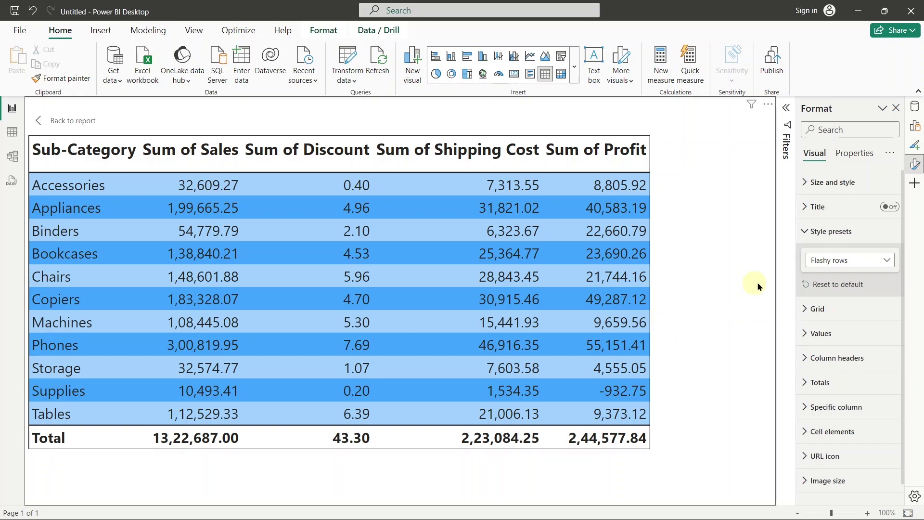
pyautogui.click(822, 233)
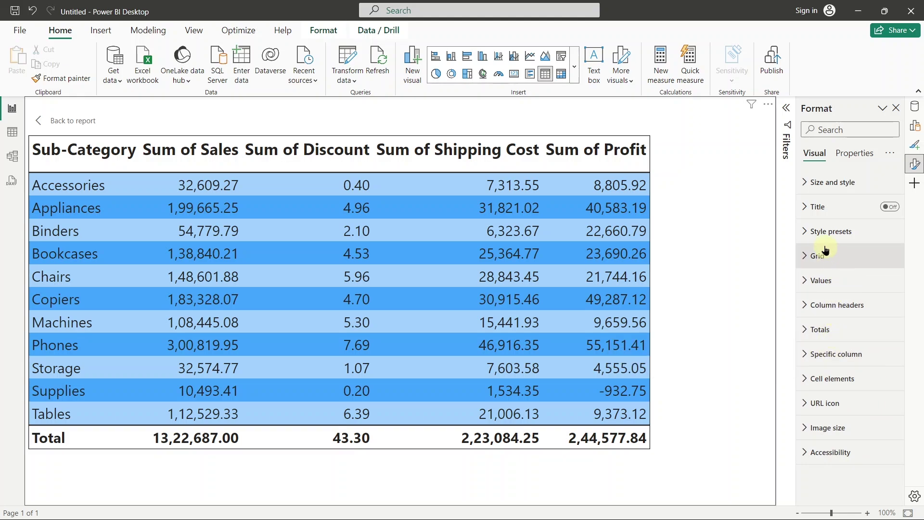
# Turn on the table's title and enter REPORT as the title text
pyautogui.click(823, 215)
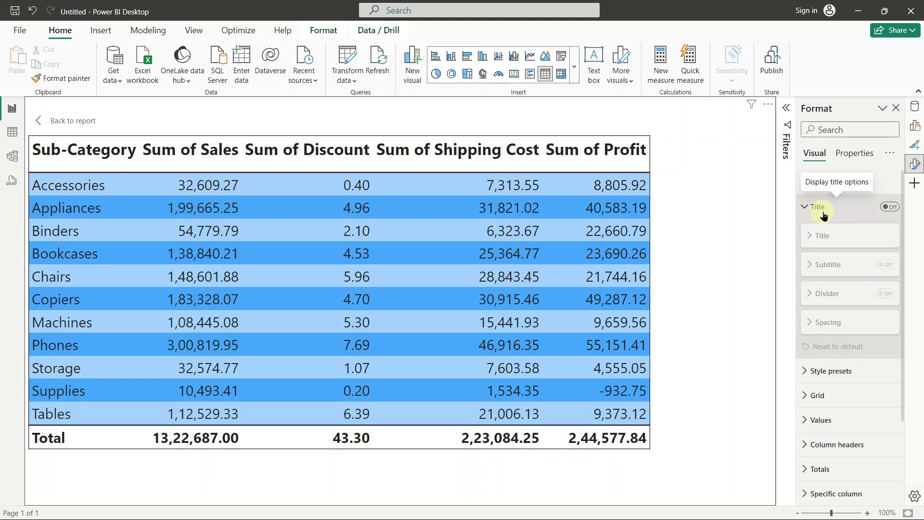
pyautogui.click(891, 207)
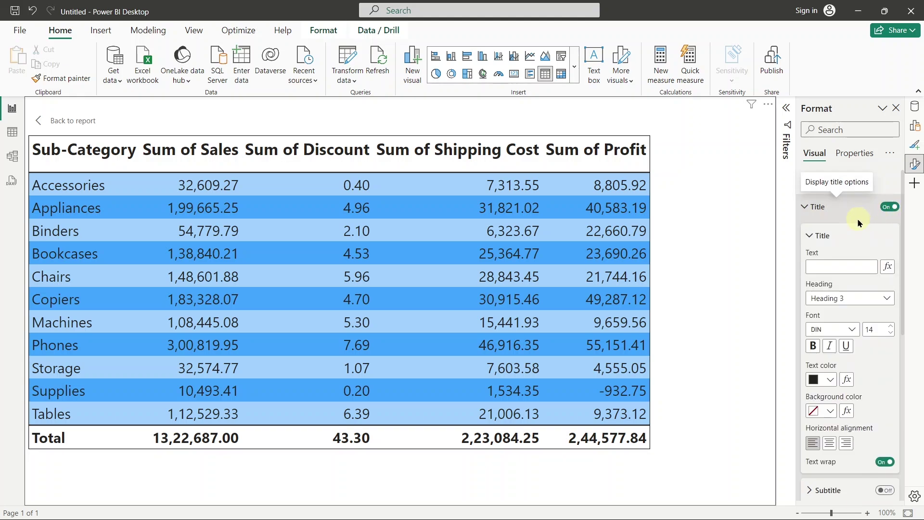
pyautogui.click(837, 266)
pyautogui.write('REPORT')
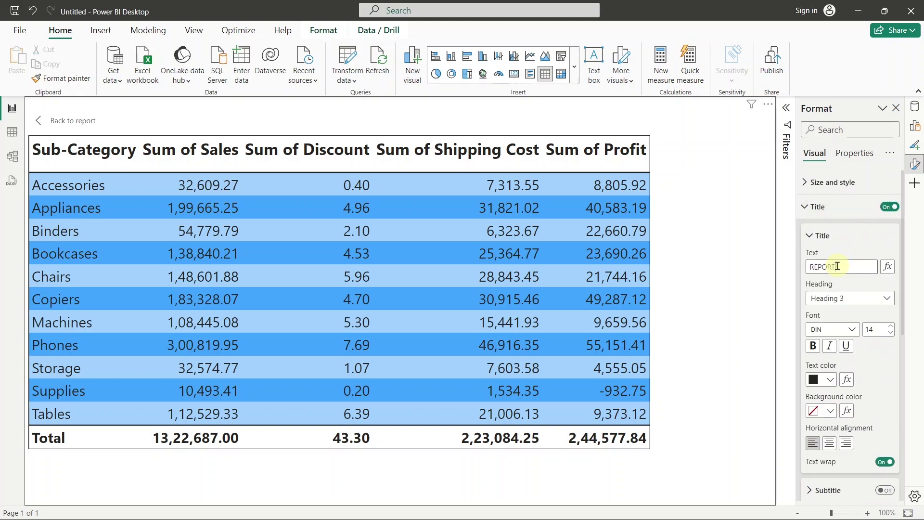